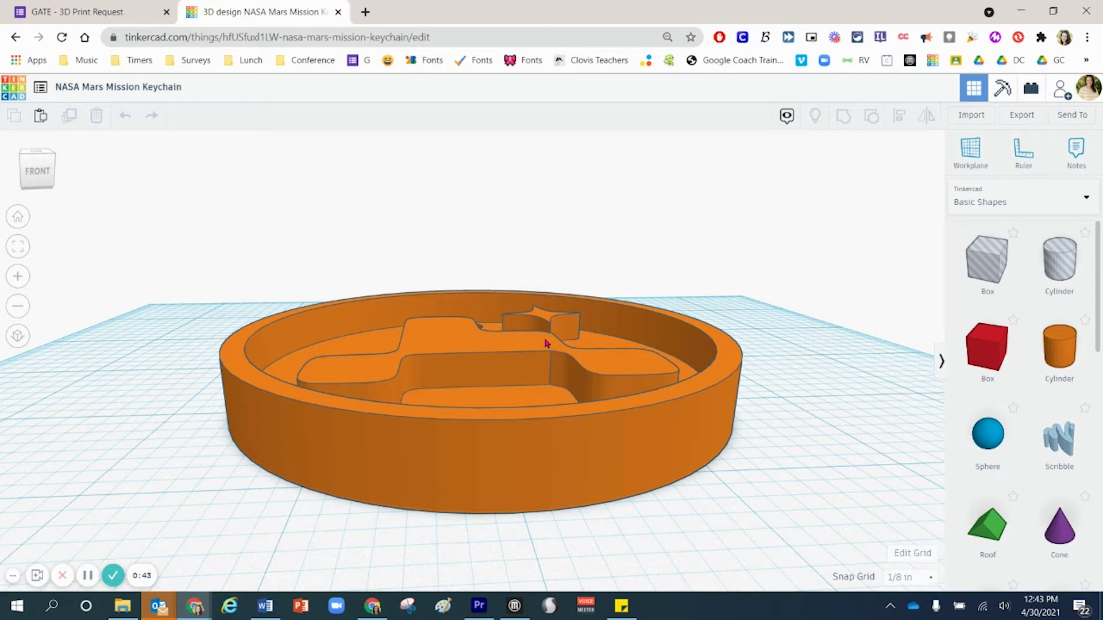
Orbit the keychain to a top-down view, tilt it to an angle, then bring up Send options
{"action": "mouse_move", "coordinate": [545, 343]}
{"action": "right_mouse_down"}
{"action": "mouse_move", "coordinate": [349, 403]}
{"action": "mouse_move", "coordinate": [525, 478]}
{"action": "right_mouse_up"}
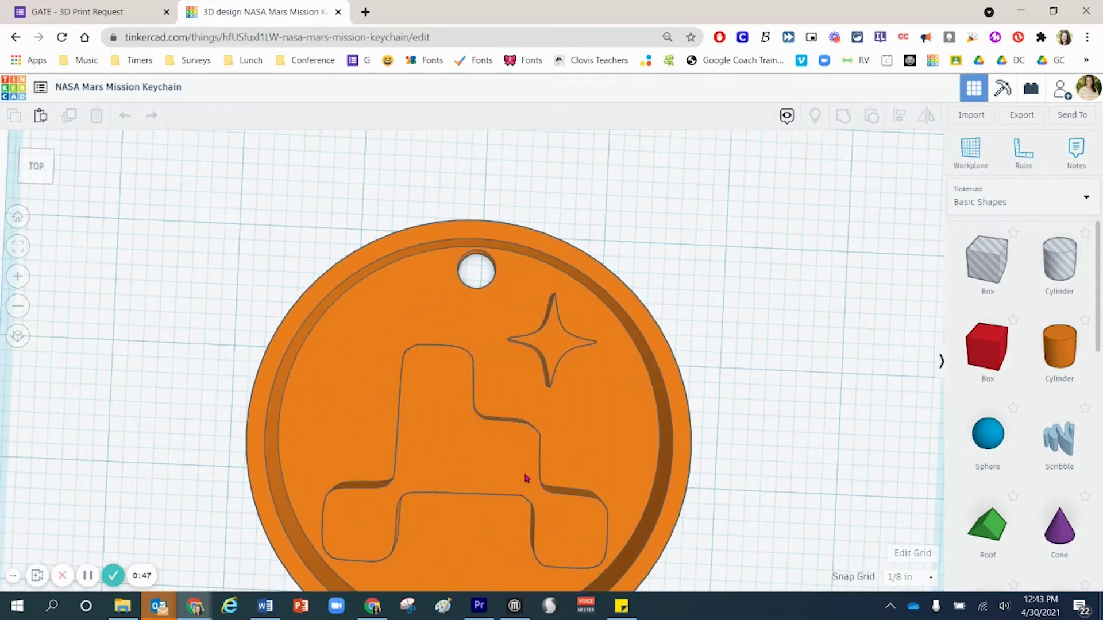
{"action": "mouse_move", "coordinate": [517, 417]}
{"action": "right_mouse_down"}
{"action": "mouse_move", "coordinate": [539, 369]}
{"action": "mouse_move", "coordinate": [362, 370]}
{"action": "mouse_move", "coordinate": [365, 399]}
{"action": "mouse_move", "coordinate": [494, 434]}
{"action": "mouse_move", "coordinate": [528, 387]}
{"action": "mouse_move", "coordinate": [521, 422]}
{"action": "right_mouse_up"}
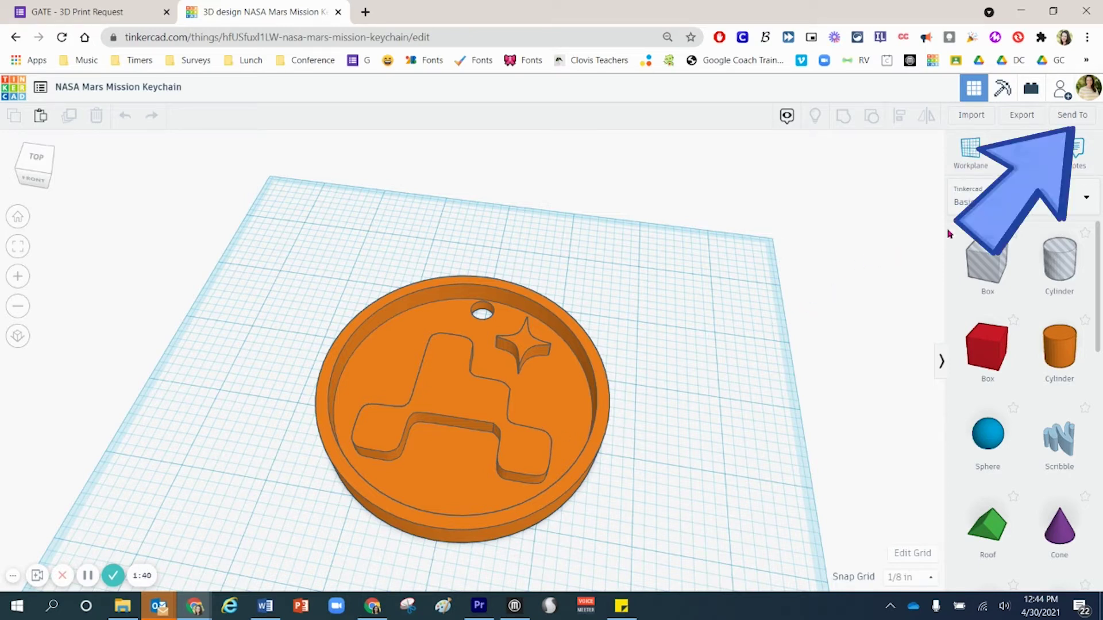
{"action": "left_click", "coordinate": [1083, 119]}
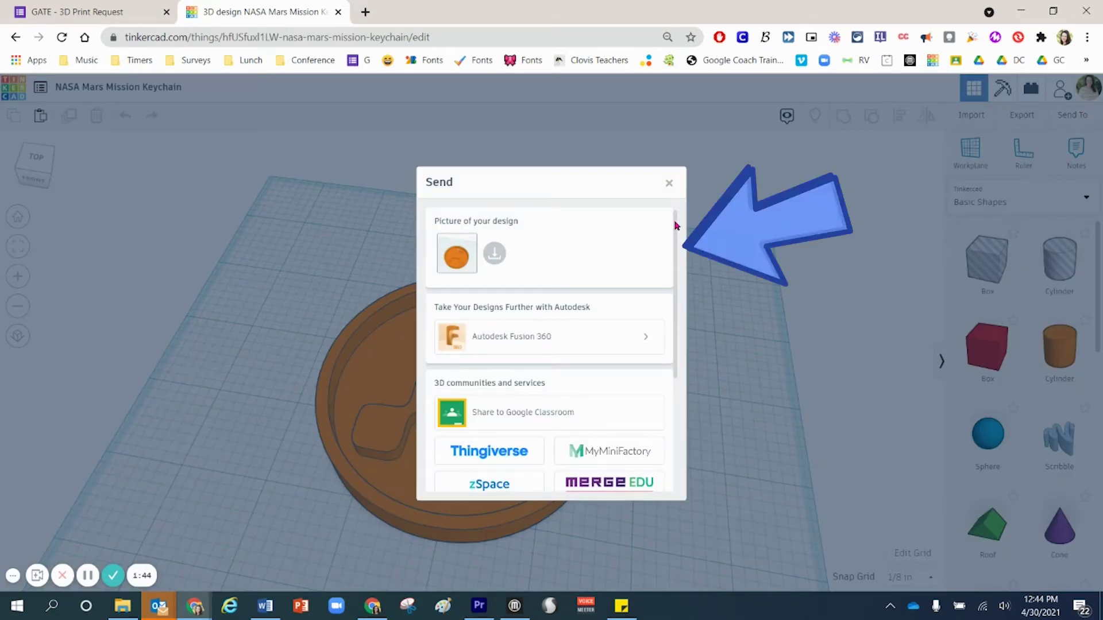
{"action": "left_click_drag", "start_coordinate": [676, 226], "coordinate": [678, 361]}
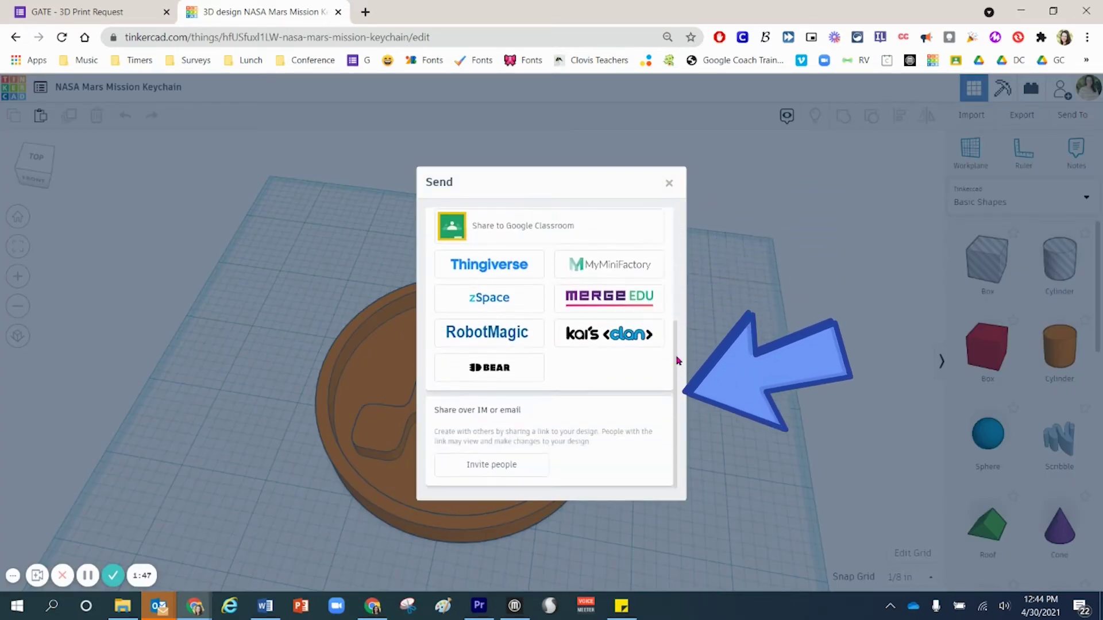
Open the Invite people collaboration dialog from the Send options
{"action": "left_click", "coordinate": [501, 466]}
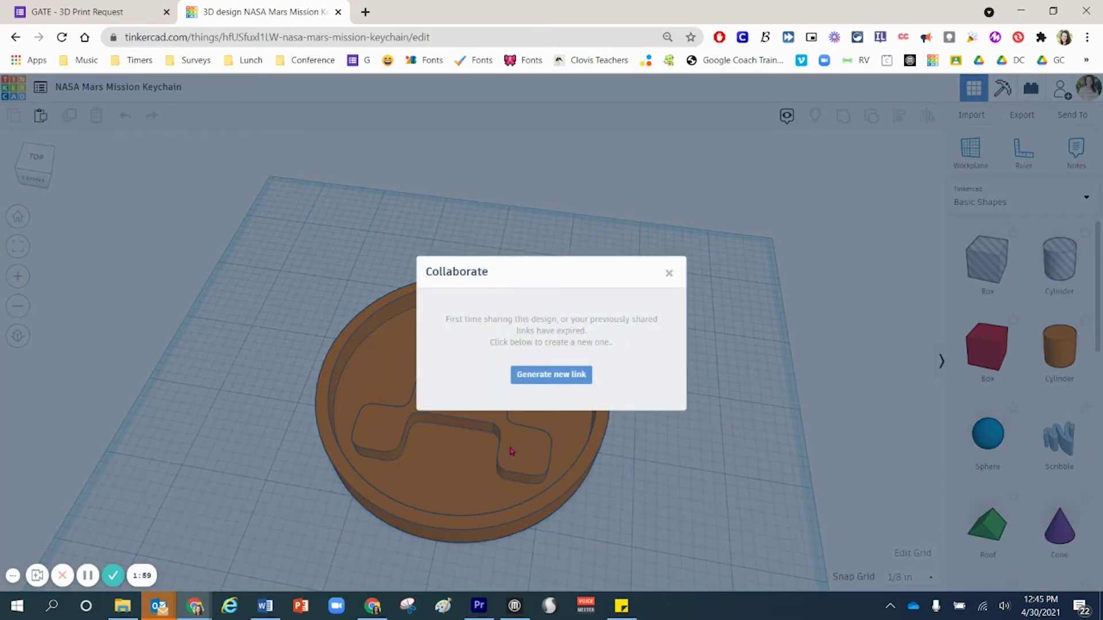
Select the keychain design's full editor web address in the address bar
{"action": "left_click", "coordinate": [372, 43]}
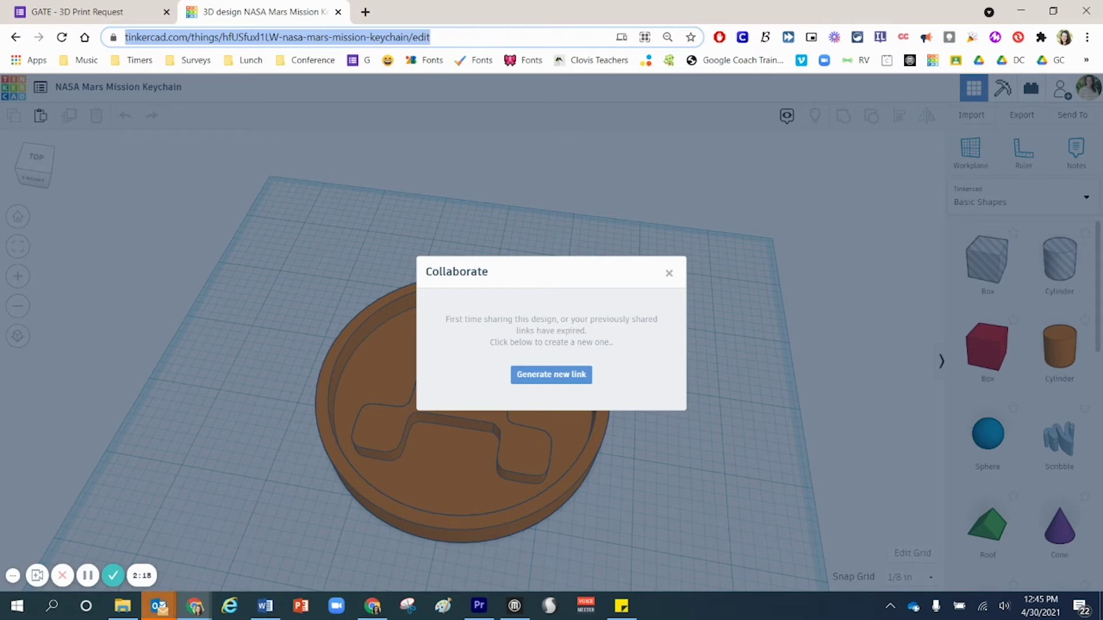
{"action": "left_click", "coordinate": [410, 36]}
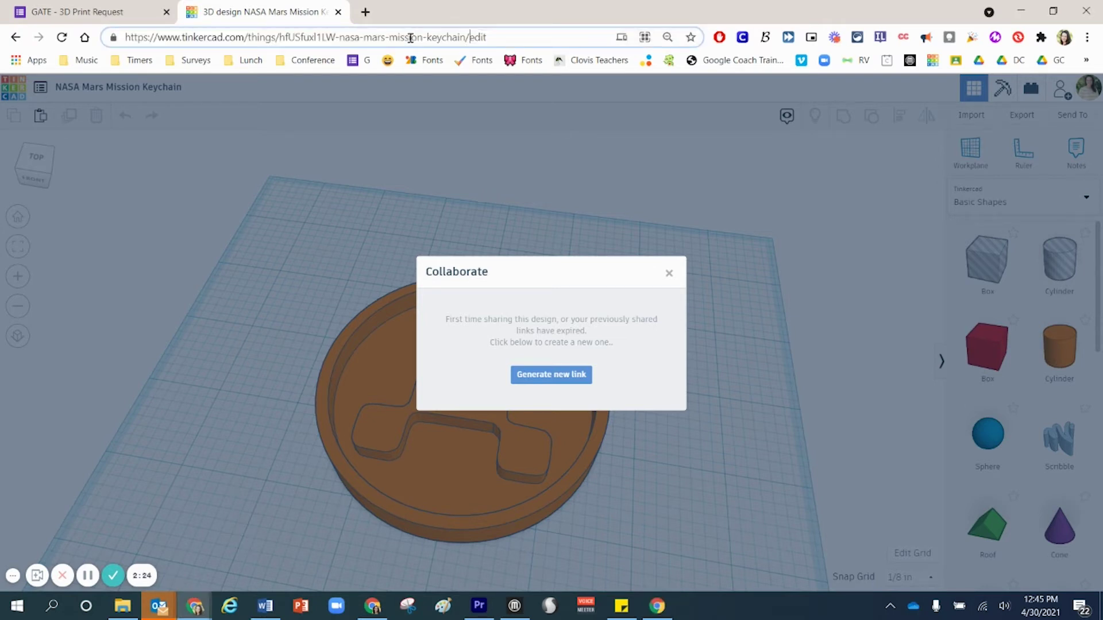
{"action": "key", "text": "ctrl+a"}
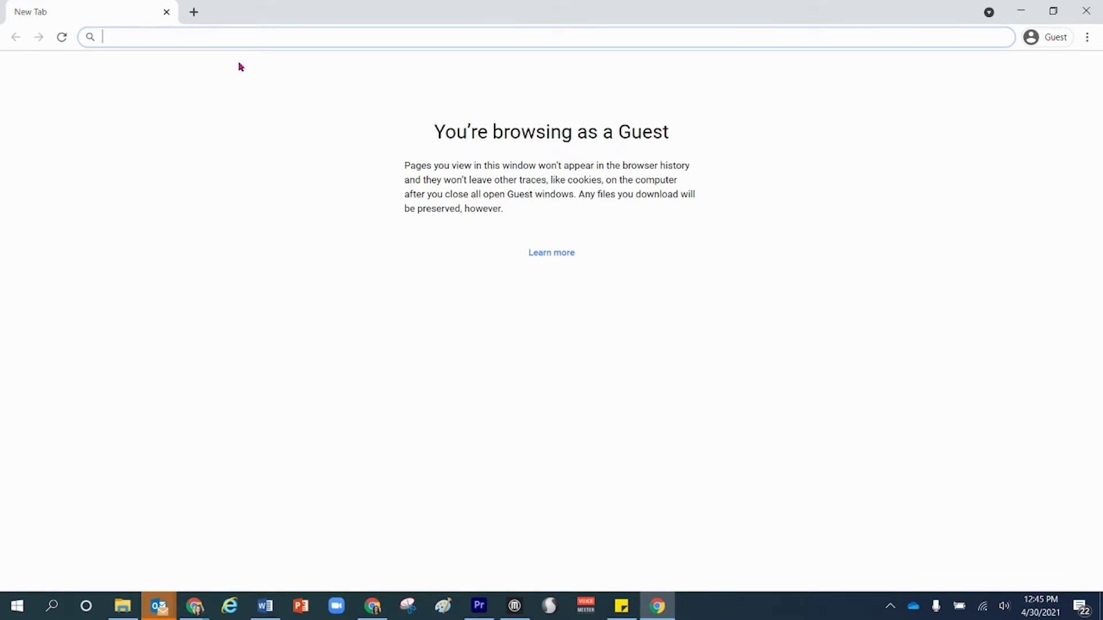
Paste the editor address in the guest window, see the 404 page, and close it
{"action": "key", "text": "ctrl+v"}
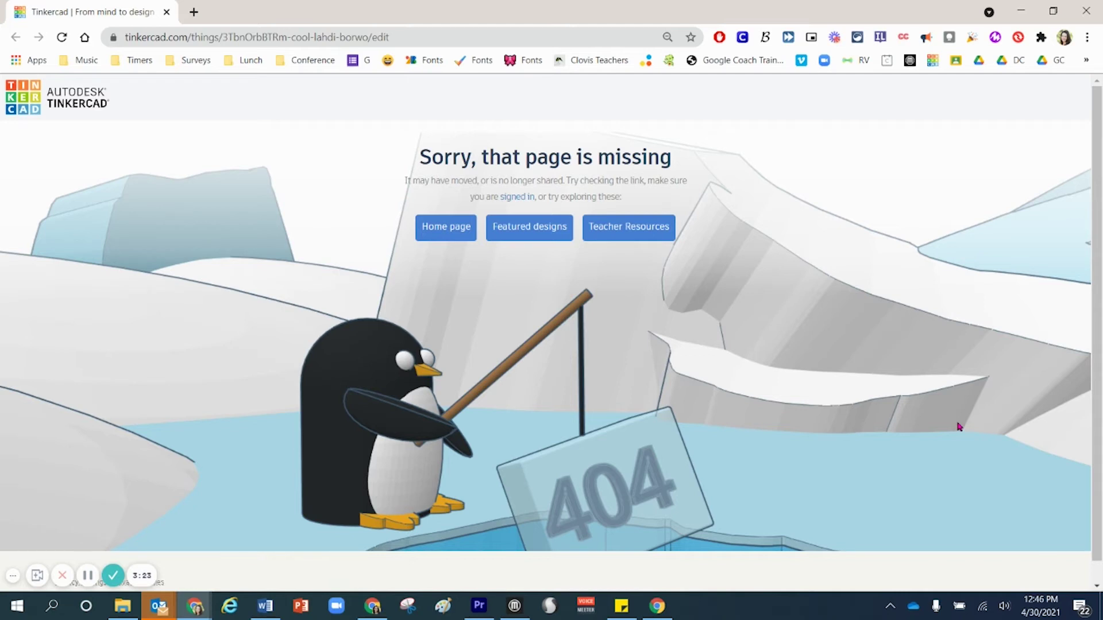
{"action": "left_click", "coordinate": [356, 37]}
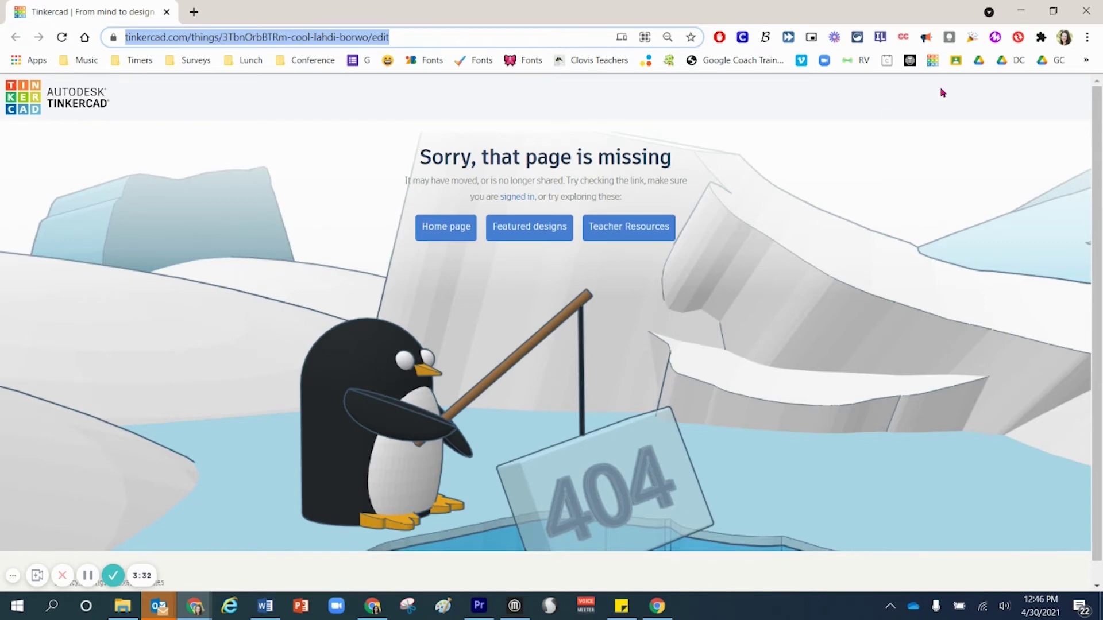
{"action": "left_click", "coordinate": [1085, 11]}
Close and reopen the Collaborate dialog via Send To, then go to the GATE - 3D Print Request tab
{"action": "left_click", "coordinate": [667, 276]}
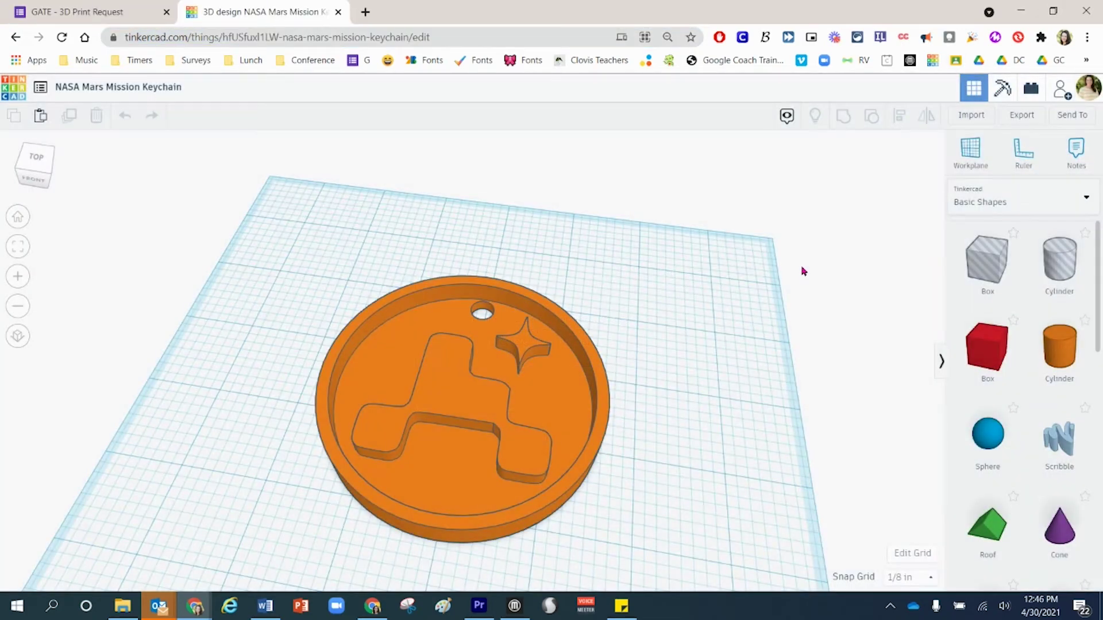
{"action": "left_click", "coordinate": [1073, 115]}
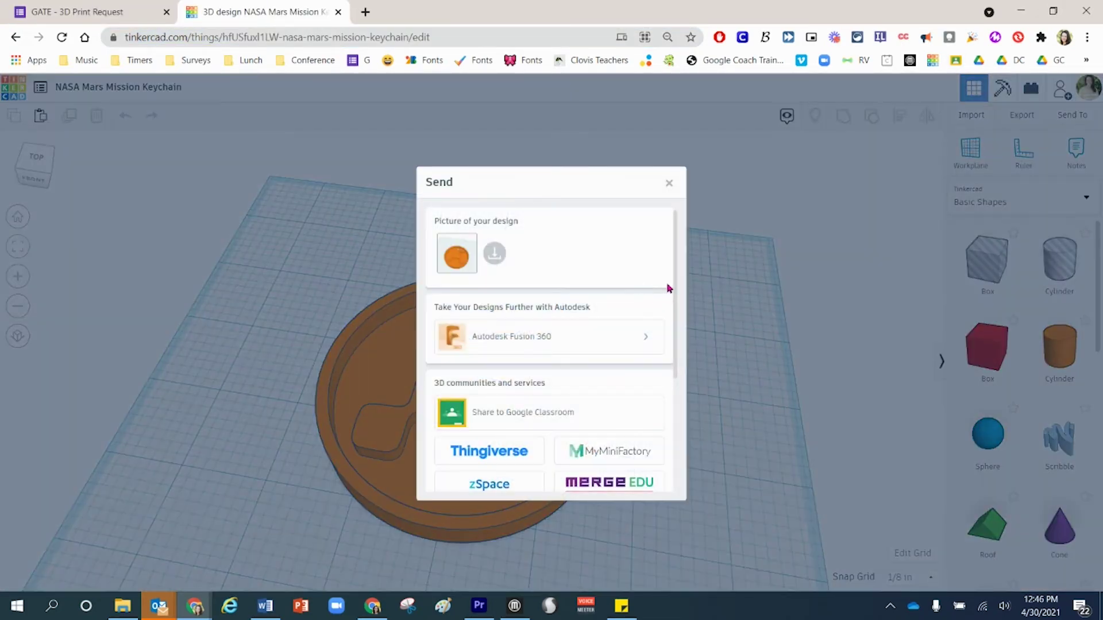
{"action": "scroll", "coordinate": [672, 345], "scroll_direction": "down", "scroll_amount": 3}
{"action": "left_click", "coordinate": [509, 465]}
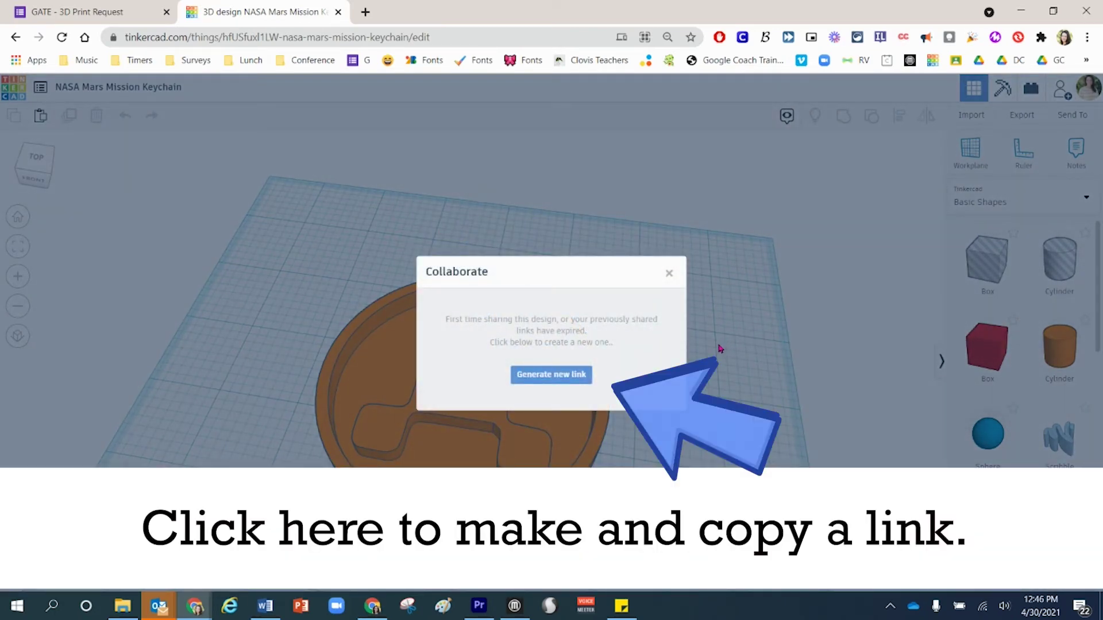
{"action": "left_click", "coordinate": [121, 15]}
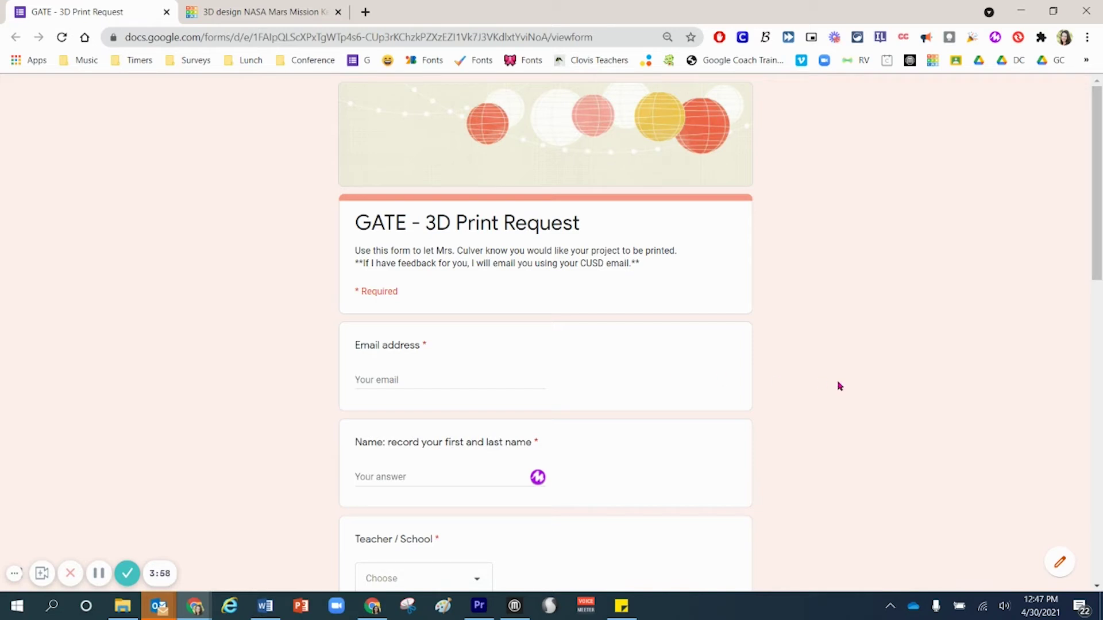
{"action": "scroll", "coordinate": [841, 384], "scroll_direction": "down", "scroll_amount": 1}
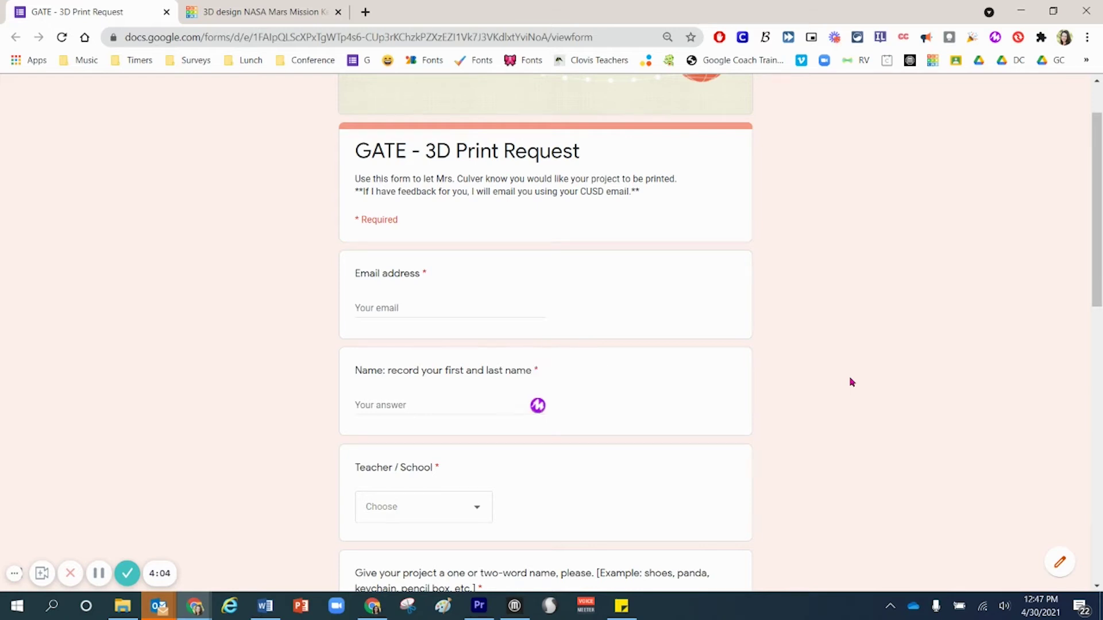
{"action": "scroll", "coordinate": [850, 382], "scroll_direction": "down", "scroll_amount": 2}
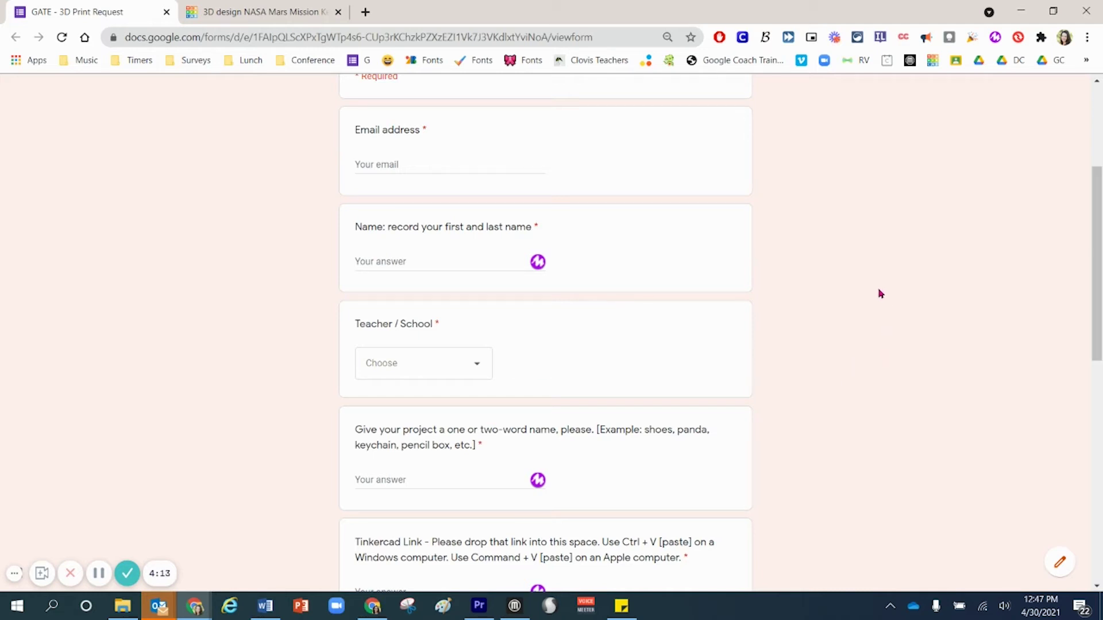
{"action": "scroll", "coordinate": [880, 294], "scroll_direction": "down", "scroll_amount": 1}
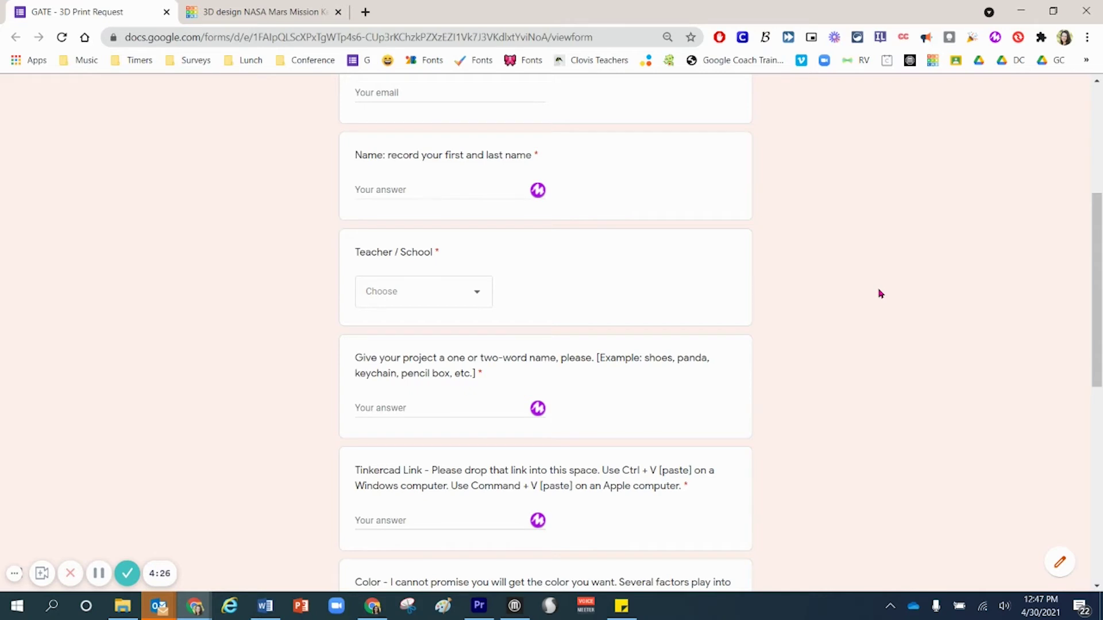
{"action": "scroll", "coordinate": [880, 294], "scroll_direction": "down", "scroll_amount": 1}
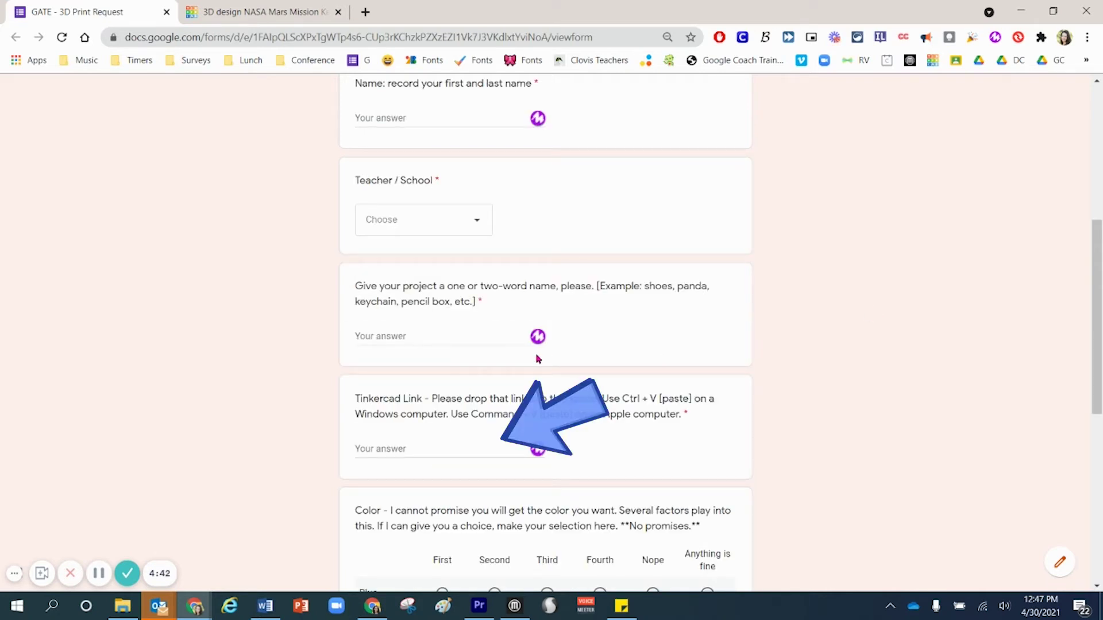
Fill the Tinkercad Link answer with the tinkercad.com/things share address and jump to its start
{"action": "left_click", "coordinate": [450, 448]}
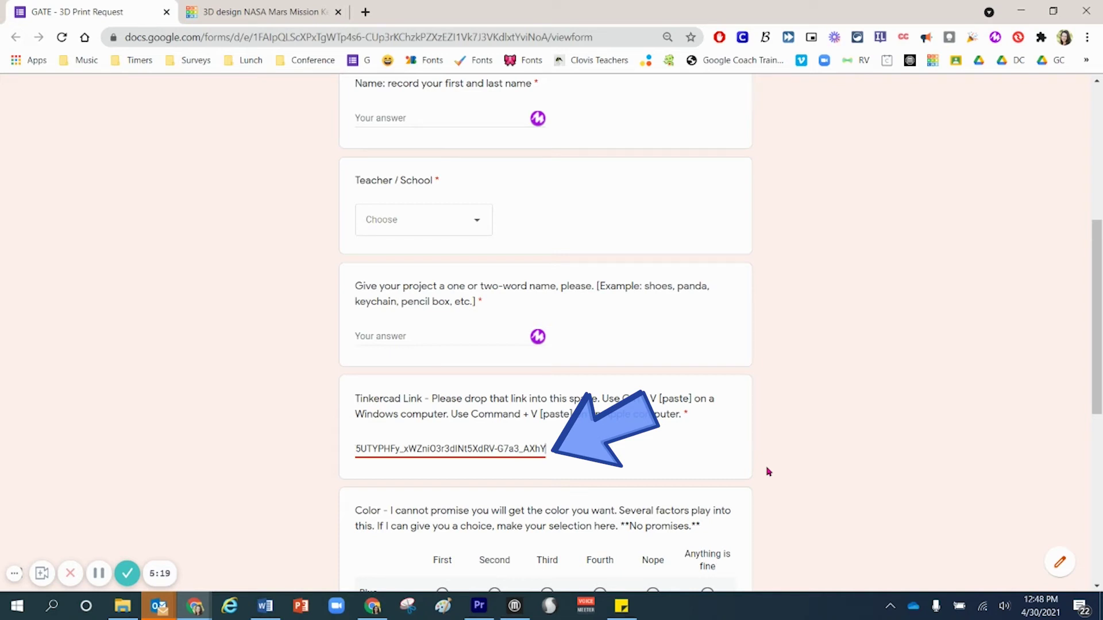
{"action": "key", "text": "Home"}
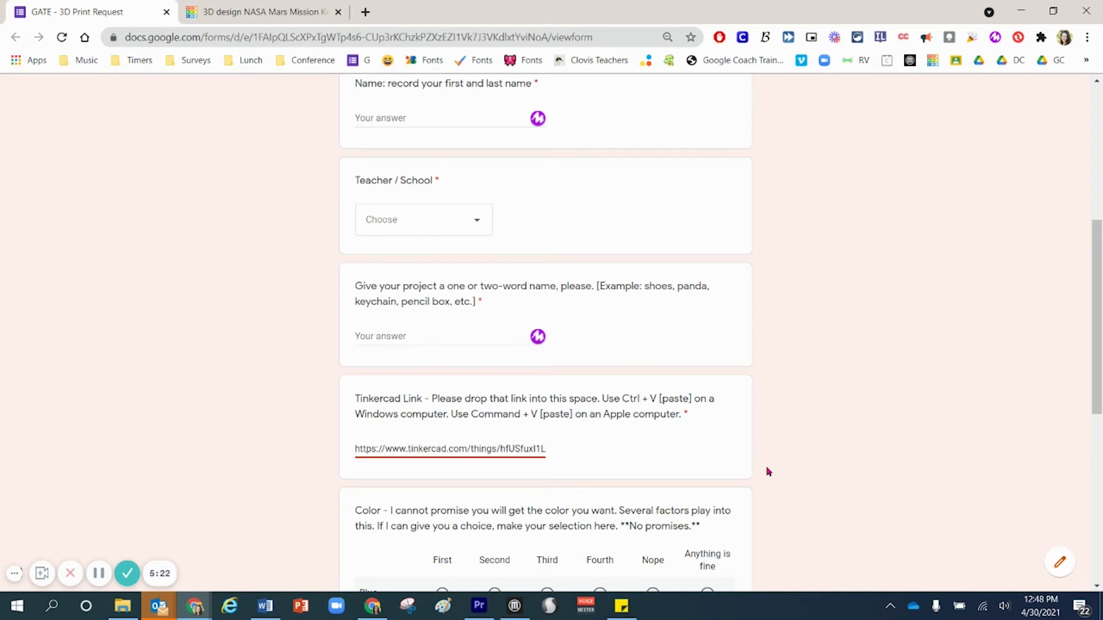
Review the pasted link, then rank Blue first and Red/Orange second in the Color grid
{"action": "key", "text": "Right"}
{"action": "key", "text": "Right"}
{"action": "key", "text": "Right"}
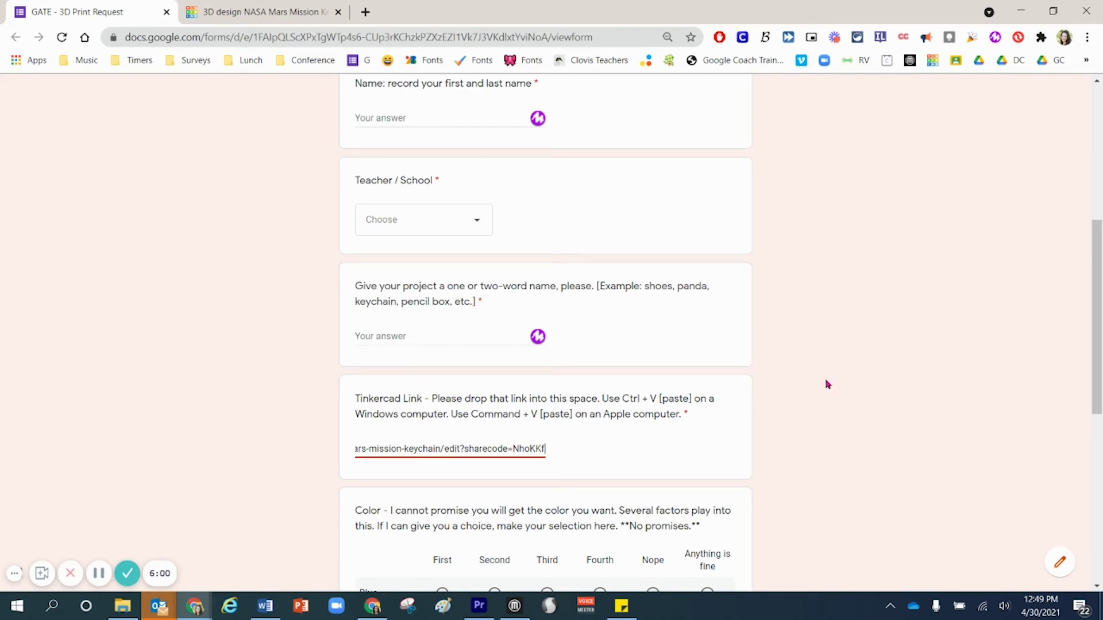
{"action": "scroll", "coordinate": [830, 362], "scroll_direction": "down", "scroll_amount": 2}
{"action": "scroll", "coordinate": [830, 362], "scroll_direction": "down", "scroll_amount": 2}
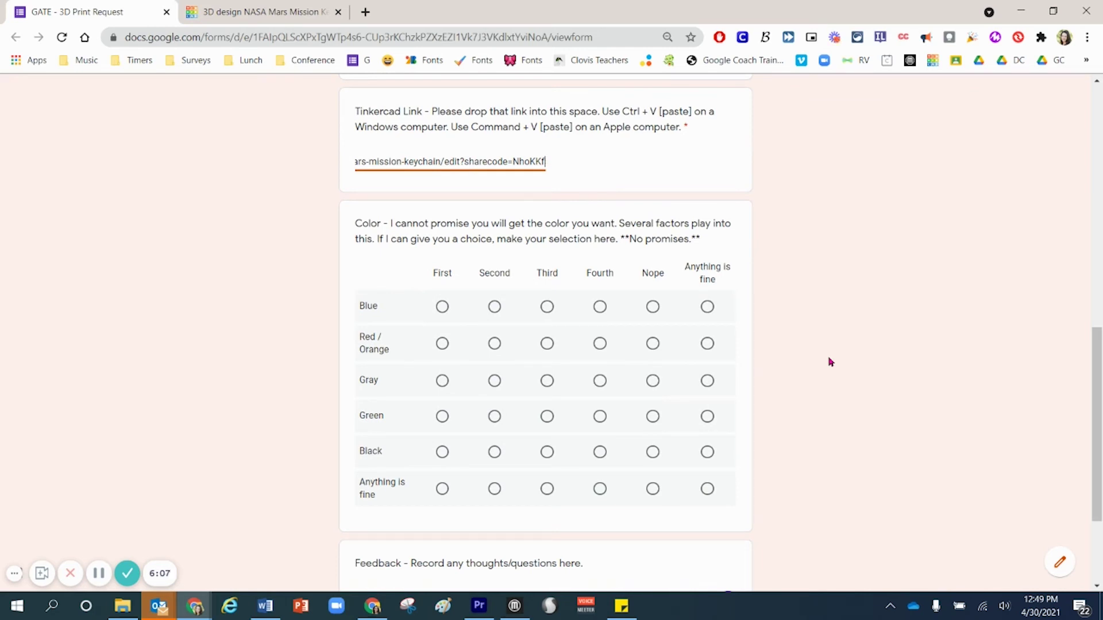
{"action": "left_click", "coordinate": [442, 306]}
{"action": "left_click", "coordinate": [495, 344]}
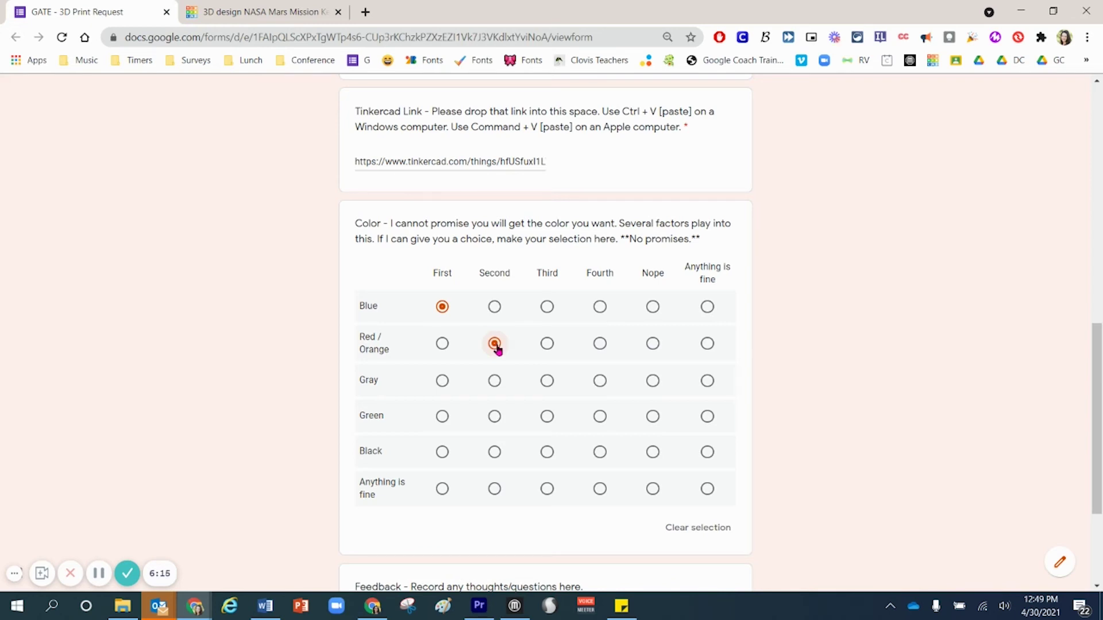
Try rankings: Gray third, Green fourth, Blue, Red/Orange and Gray Nope, Green and Black first
{"action": "left_click", "coordinate": [547, 384]}
{"action": "left_click", "coordinate": [600, 417]}
{"action": "left_click", "coordinate": [653, 308]}
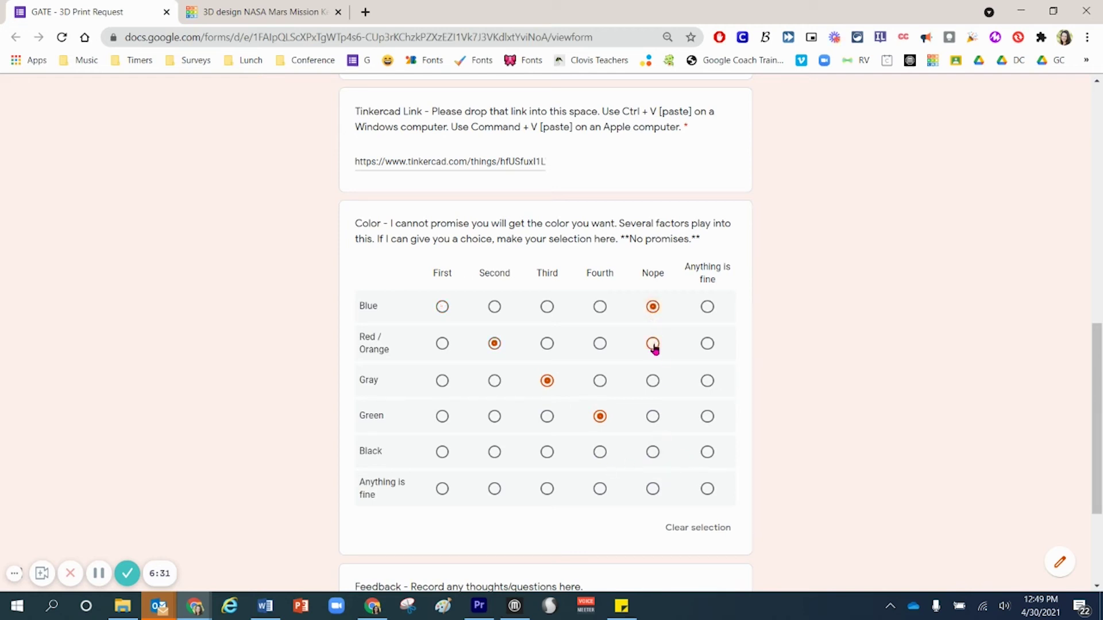
{"action": "left_click", "coordinate": [652, 344]}
{"action": "left_click", "coordinate": [653, 381]}
{"action": "left_click", "coordinate": [443, 416]}
{"action": "left_click", "coordinate": [442, 452]}
Mark all rows, Anything is fine through Blue, as Anything is fine; highlight the No promises note
{"action": "left_click", "coordinate": [707, 489]}
{"action": "left_click", "coordinate": [708, 452]}
{"action": "left_click", "coordinate": [707, 417]}
{"action": "left_click", "coordinate": [707, 379]}
{"action": "left_click", "coordinate": [707, 343]}
{"action": "left_click", "coordinate": [707, 307]}
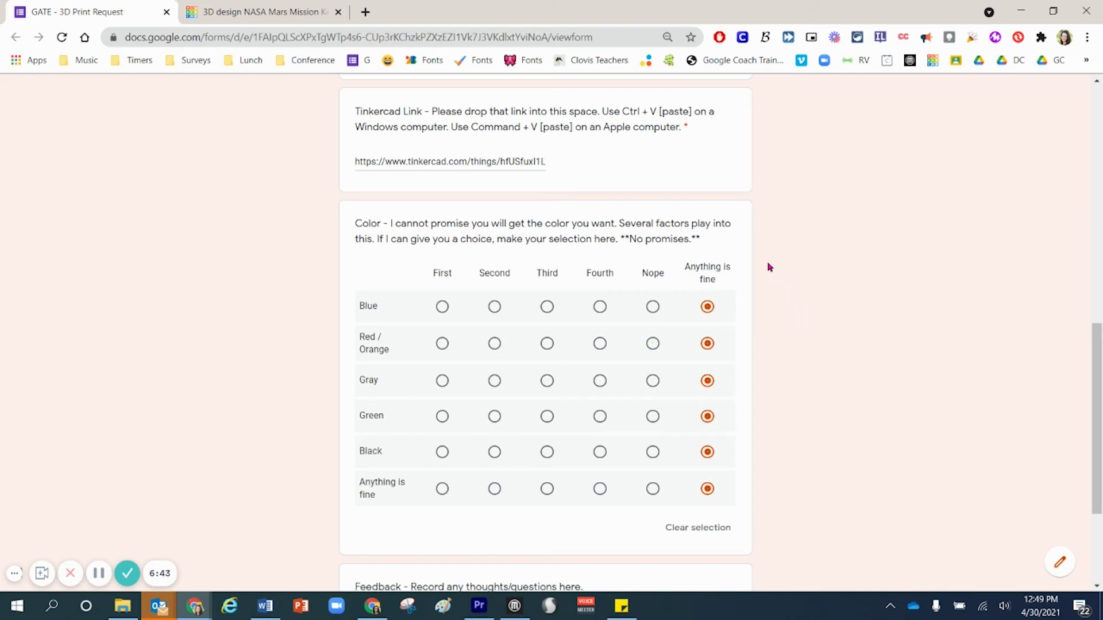
{"action": "left_click_drag", "start_coordinate": [706, 240], "coordinate": [378, 239]}
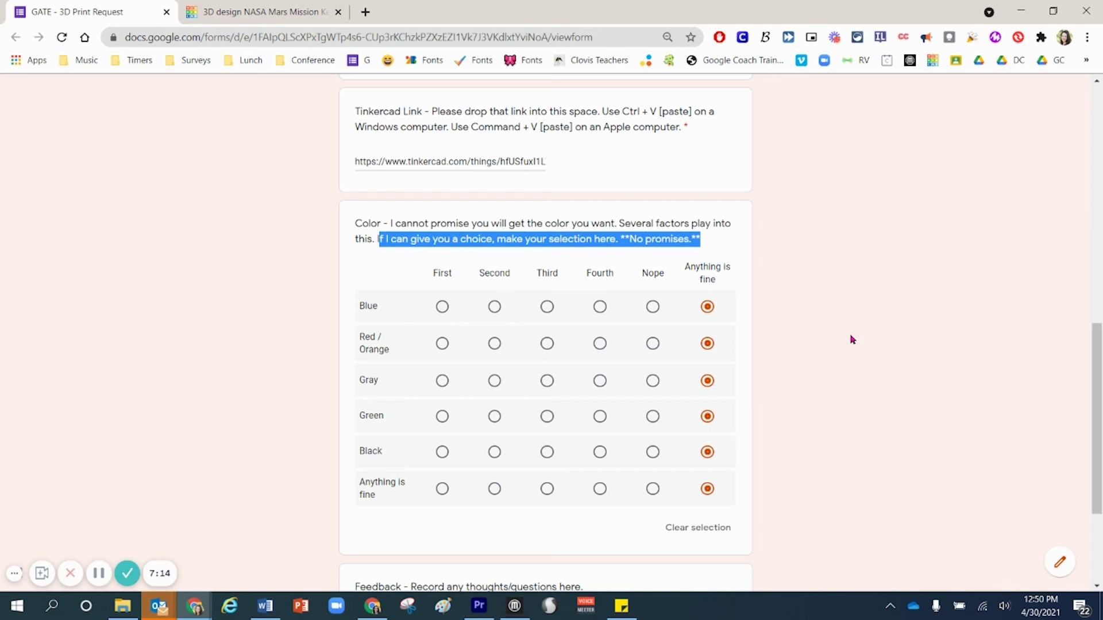
{"action": "scroll", "coordinate": [851, 340], "scroll_direction": "down", "scroll_amount": 2}
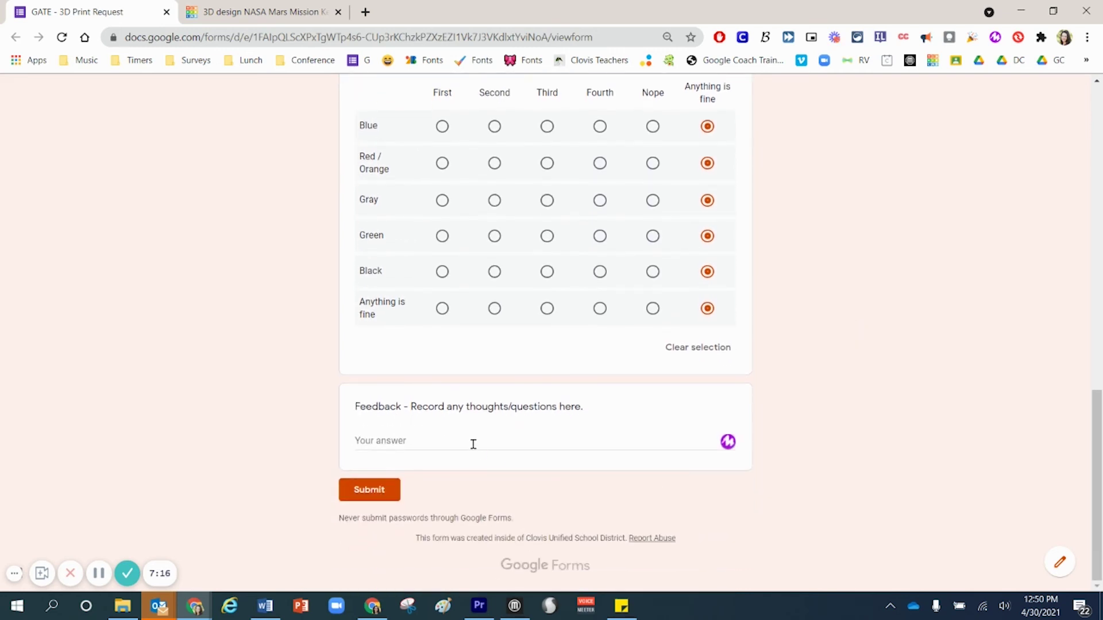
Click into the empty Feedback answer box near the Submit button
{"action": "left_click", "coordinate": [546, 445]}
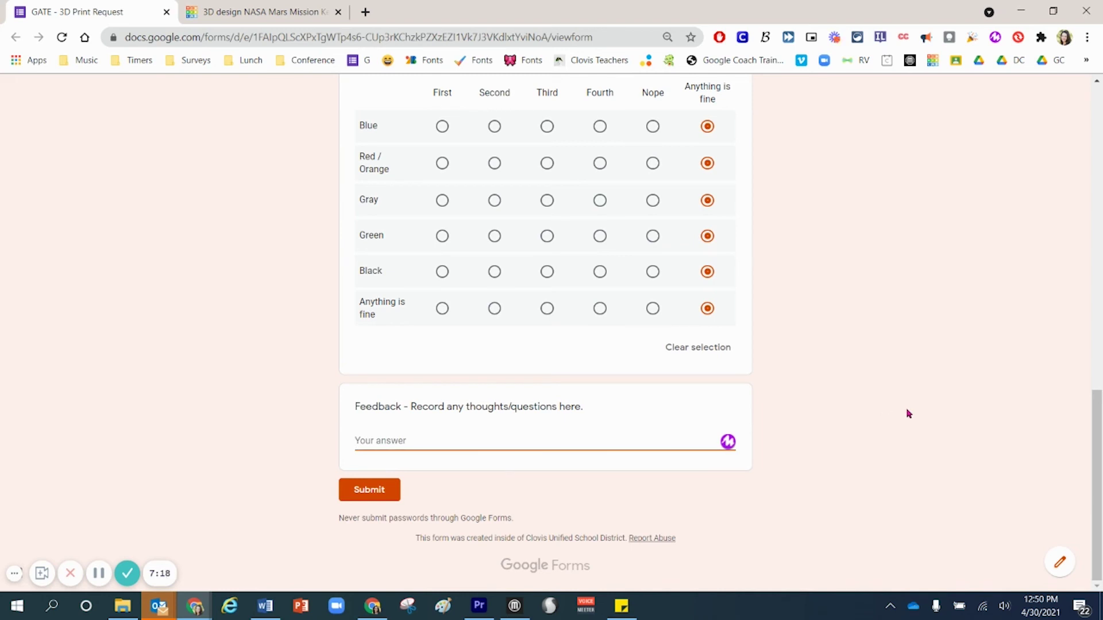